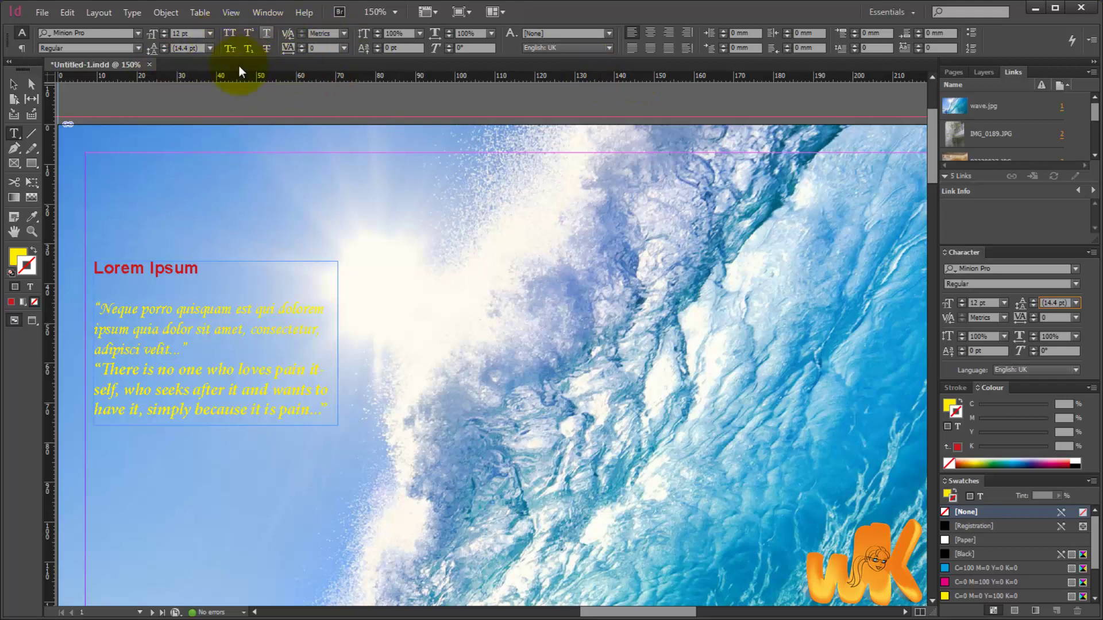
# Select the red 'Lorem Ipsum' title and show its list of fill swatches
pyautogui.moveTo(238, 75); pyautogui.dragTo(214, 285)
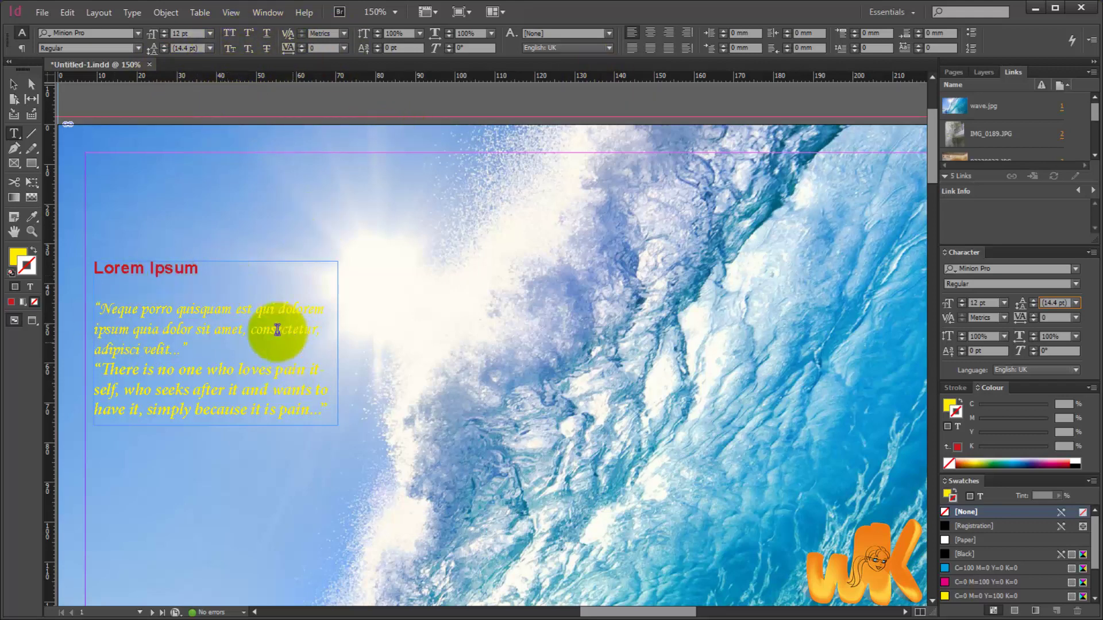
pyautogui.click(177, 280)
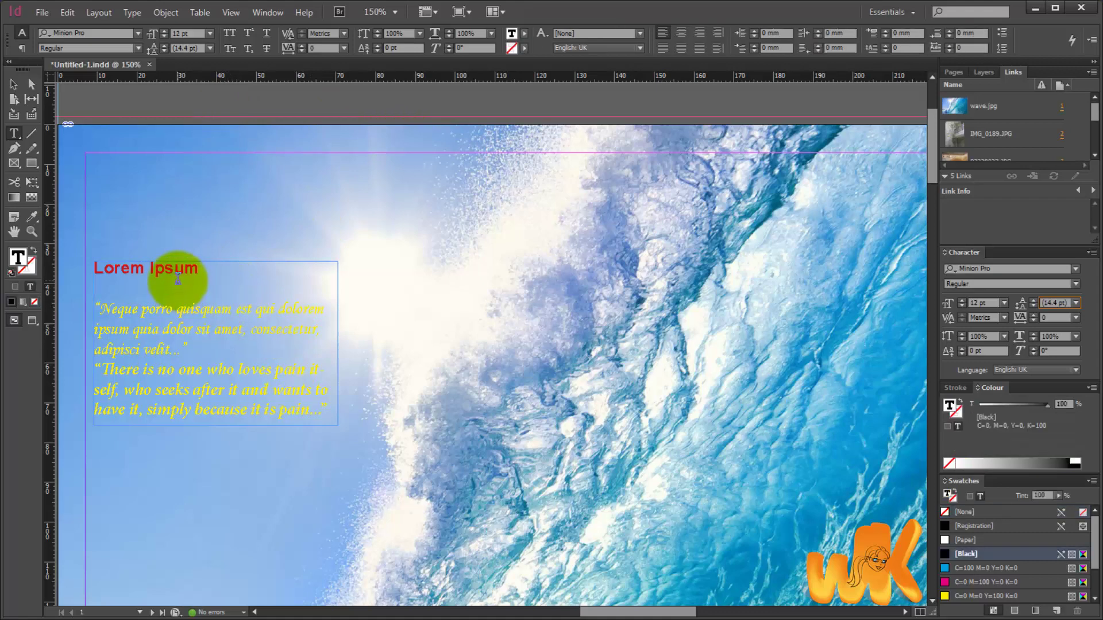
pyautogui.moveTo(208, 269); pyautogui.dragTo(93, 268)
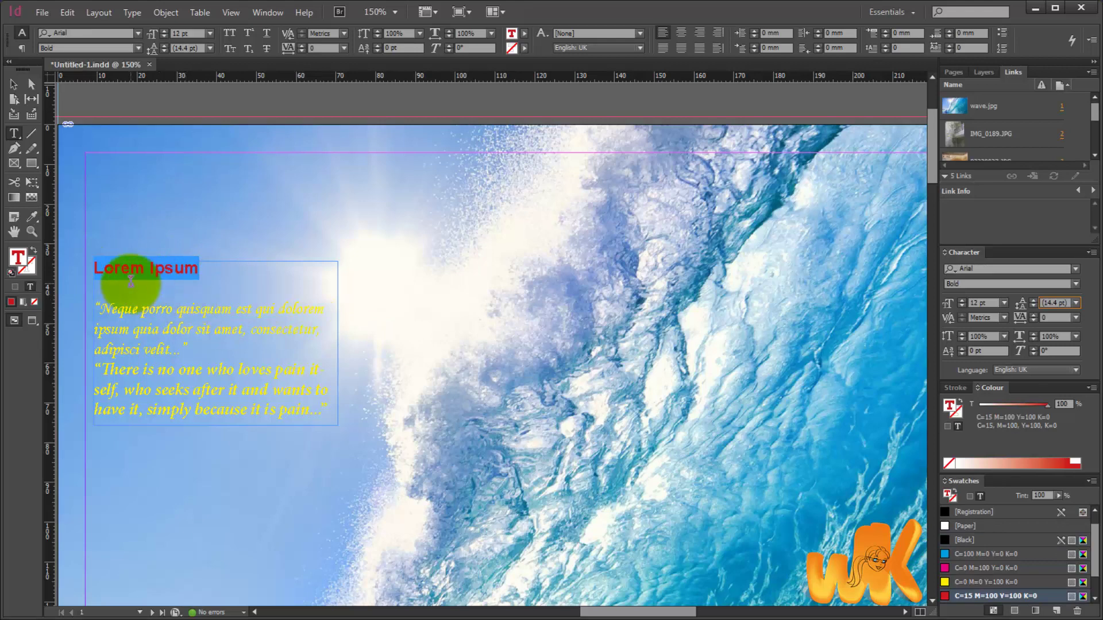
pyautogui.click(524, 34)
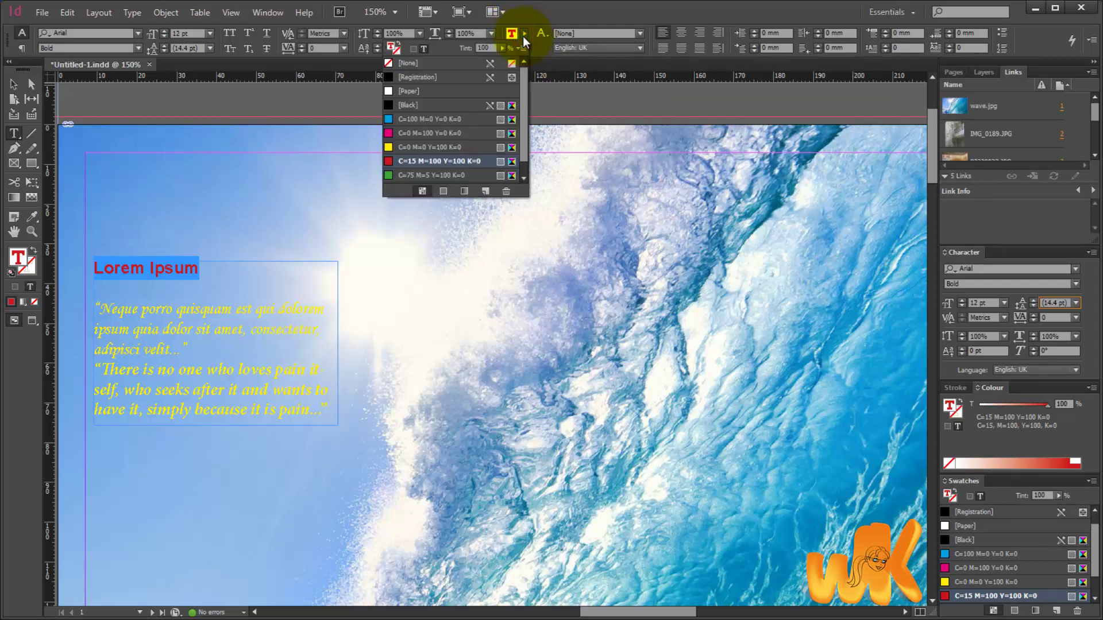
pyautogui.click(523, 106)
pyautogui.moveTo(523, 126)
pyautogui.mouseDown()
pyautogui.moveTo(523, 140)
pyautogui.moveTo(525, 95)
pyautogui.moveTo(525, 140)
pyautogui.mouseUp()
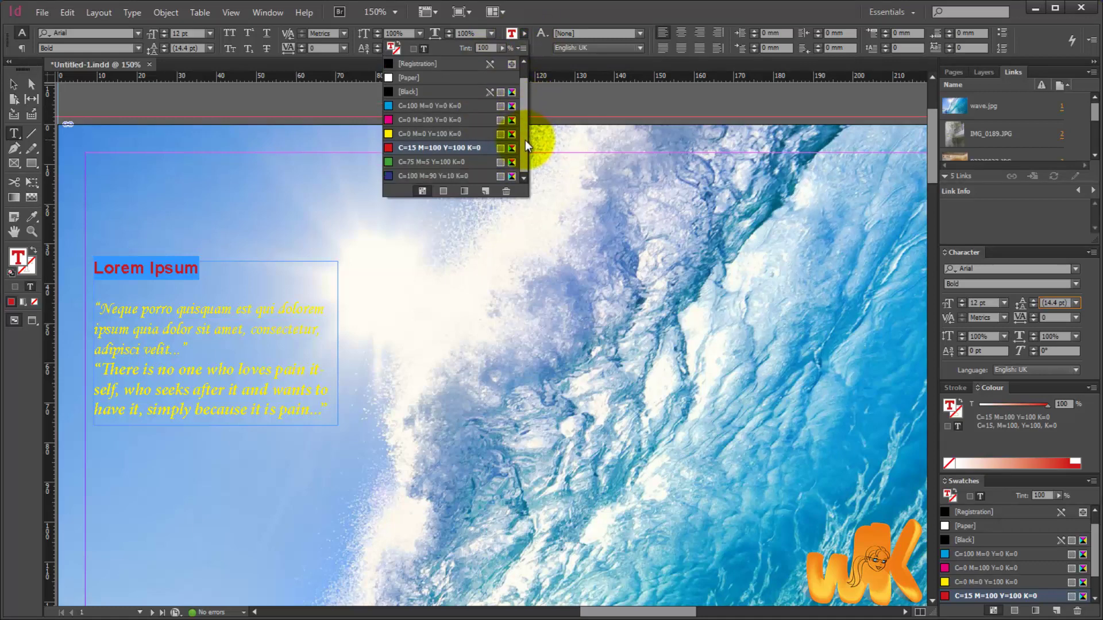
# Fill the title with the green C=75 M=5 Y=100 K=0 swatch; try All Caps, then remove it
pyautogui.click(387, 162)
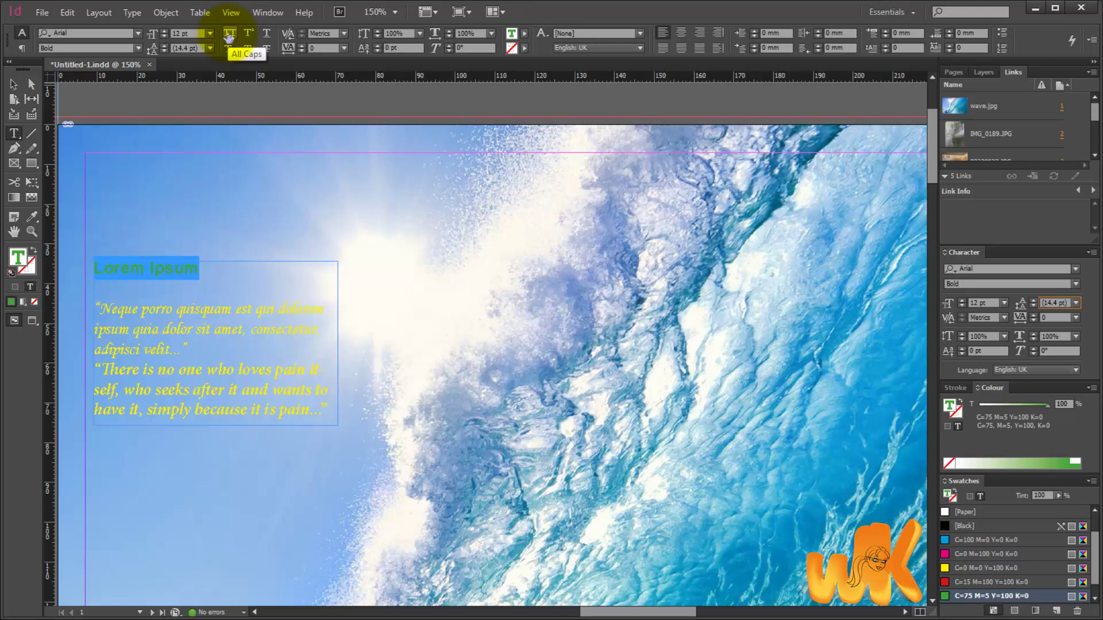
pyautogui.click(229, 35)
pyautogui.click(239, 370)
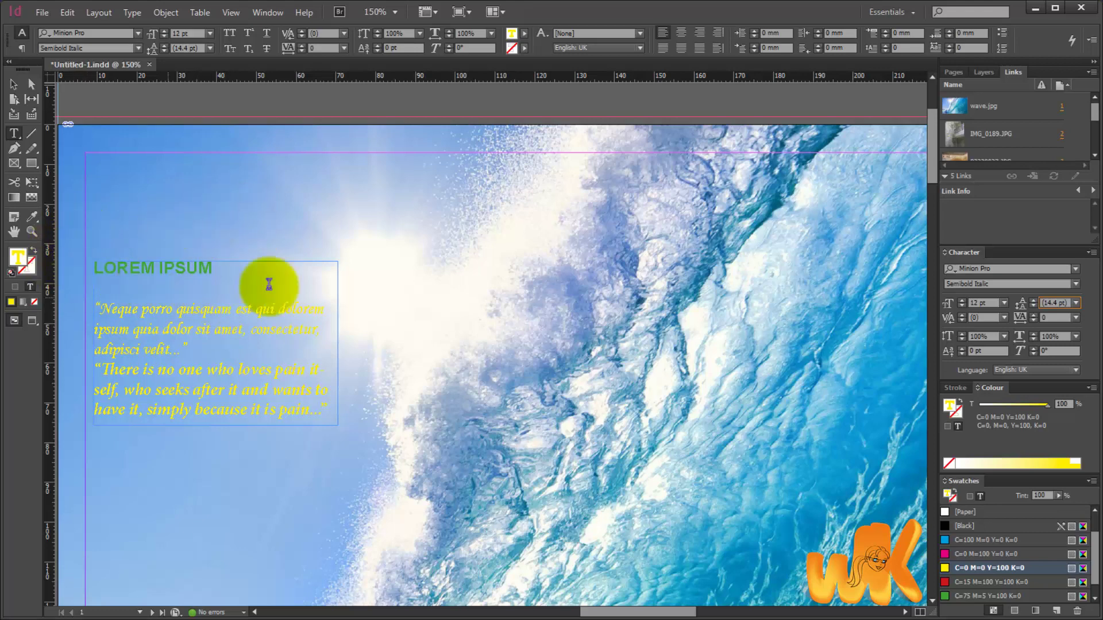
pyautogui.moveTo(213, 267); pyautogui.dragTo(63, 270)
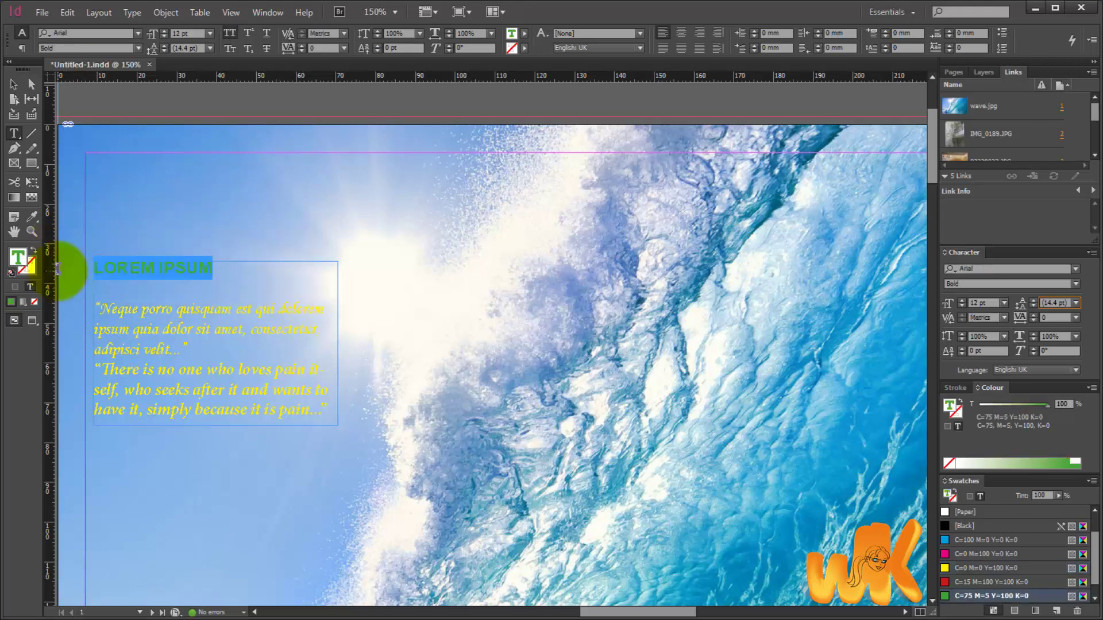
pyautogui.click(230, 35)
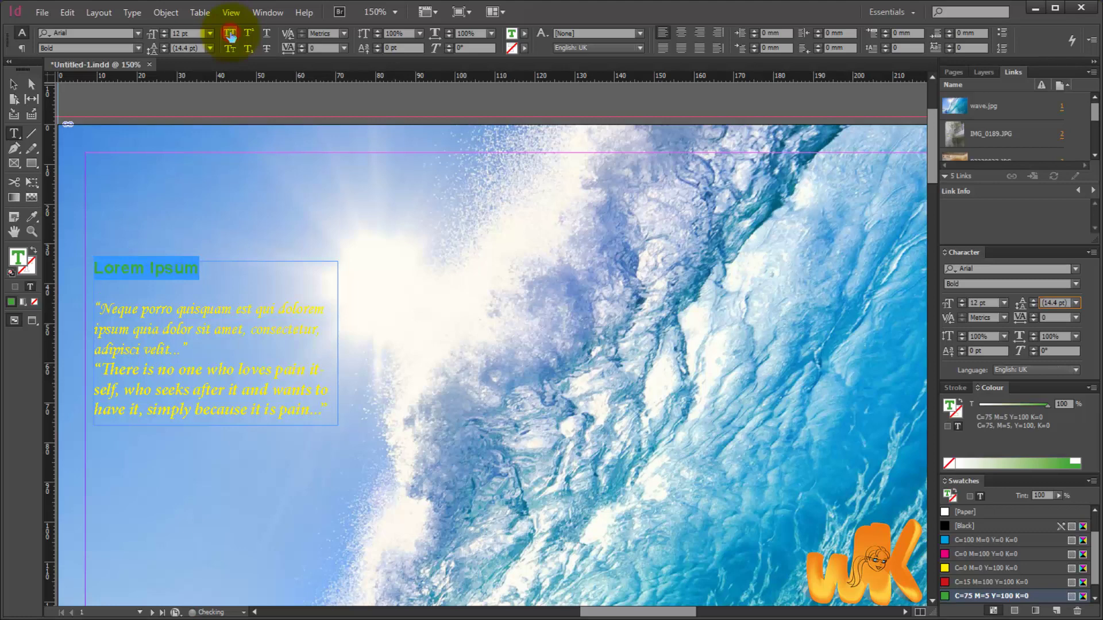
pyautogui.click(184, 337)
# Try Small Caps on the Lorem Ipsum title, then remove it
pyautogui.moveTo(214, 268); pyautogui.dragTo(86, 270)
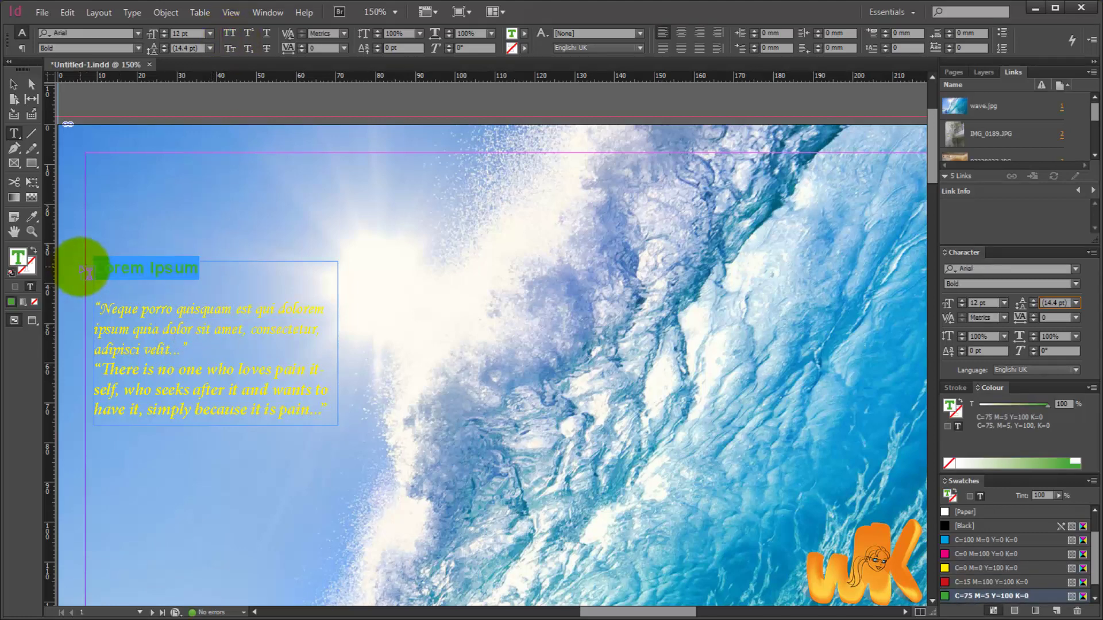
pyautogui.click(228, 51)
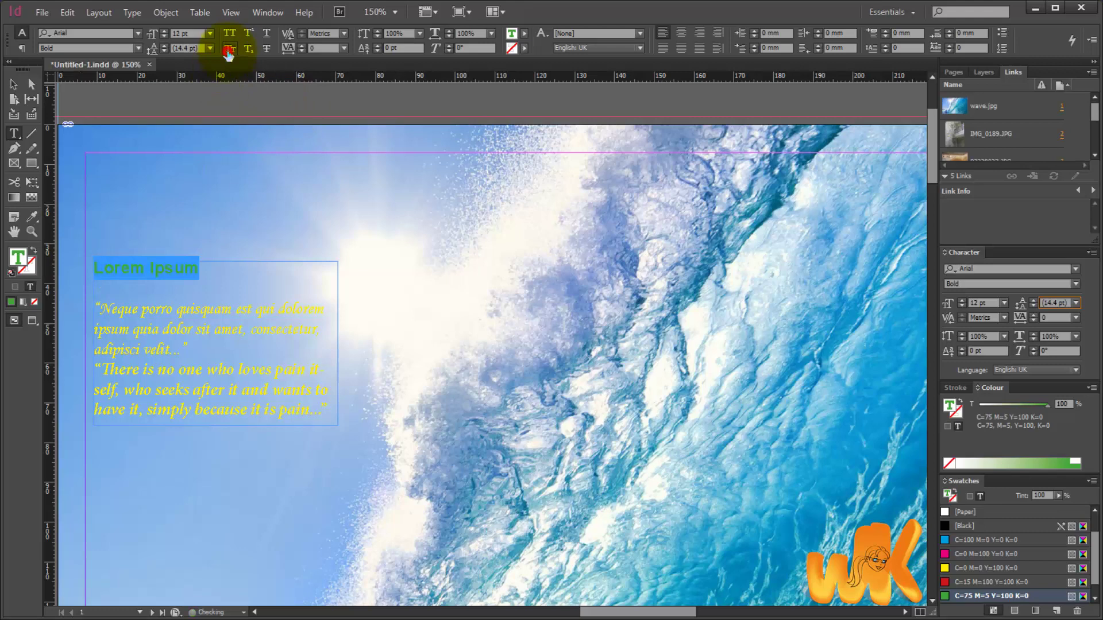
pyautogui.click(207, 284)
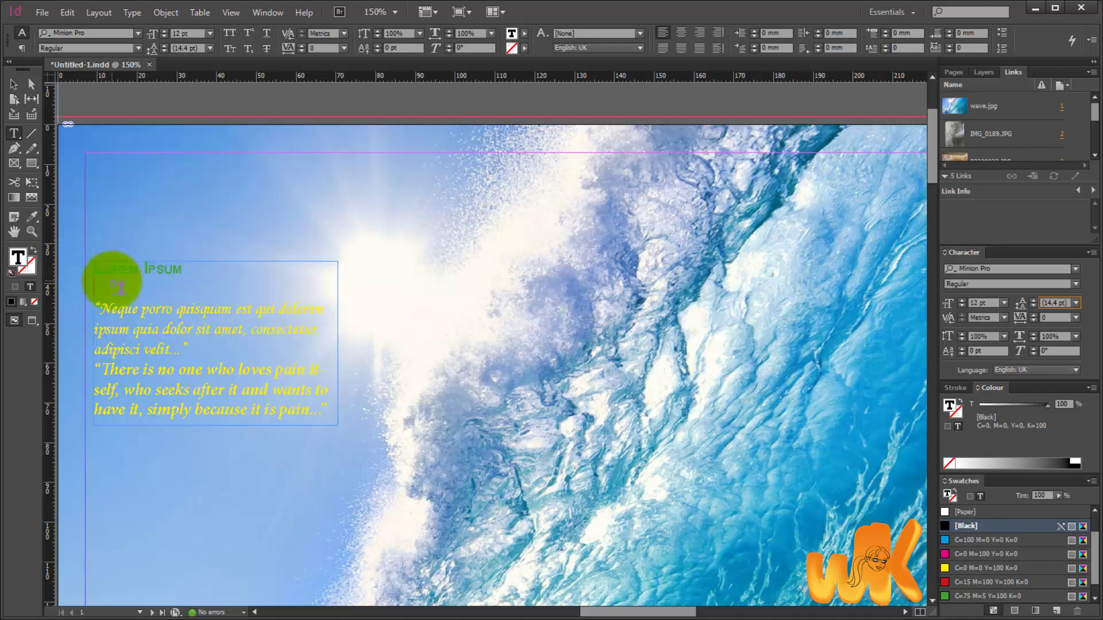
pyautogui.moveTo(183, 269); pyautogui.dragTo(92, 268)
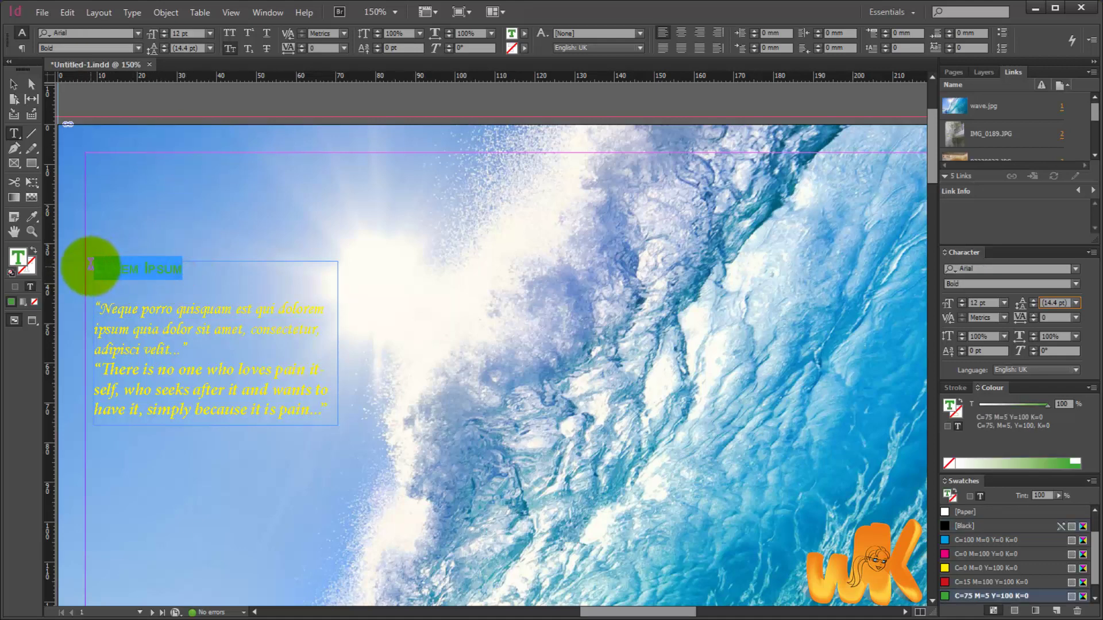
pyautogui.click(230, 49)
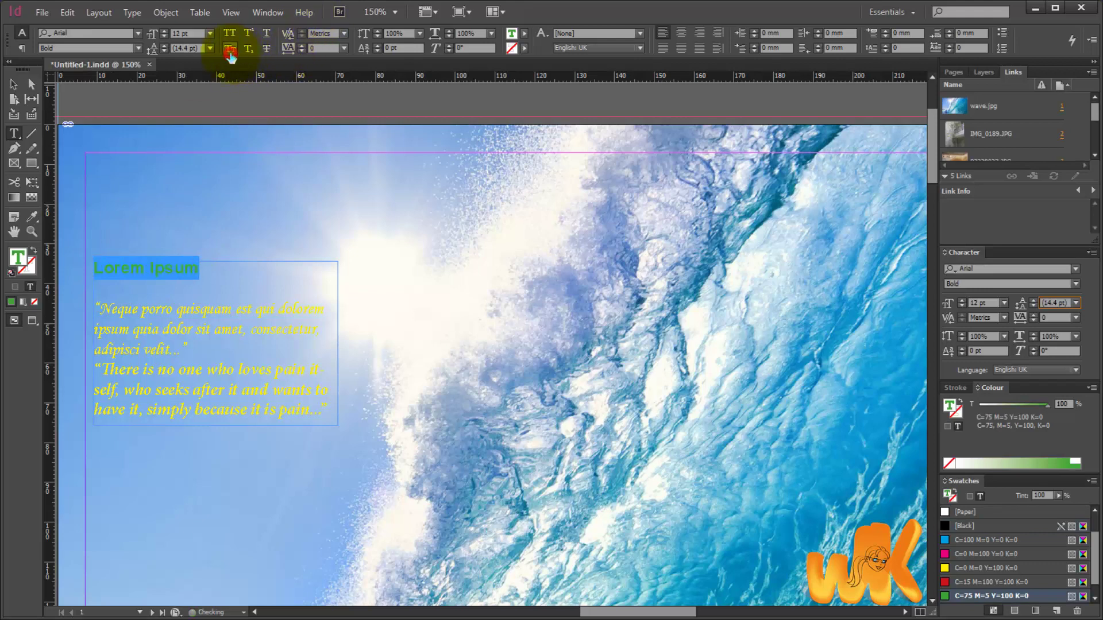
# Centre the title and reduce the second quote's tracking by four steps
pyautogui.click(681, 32)
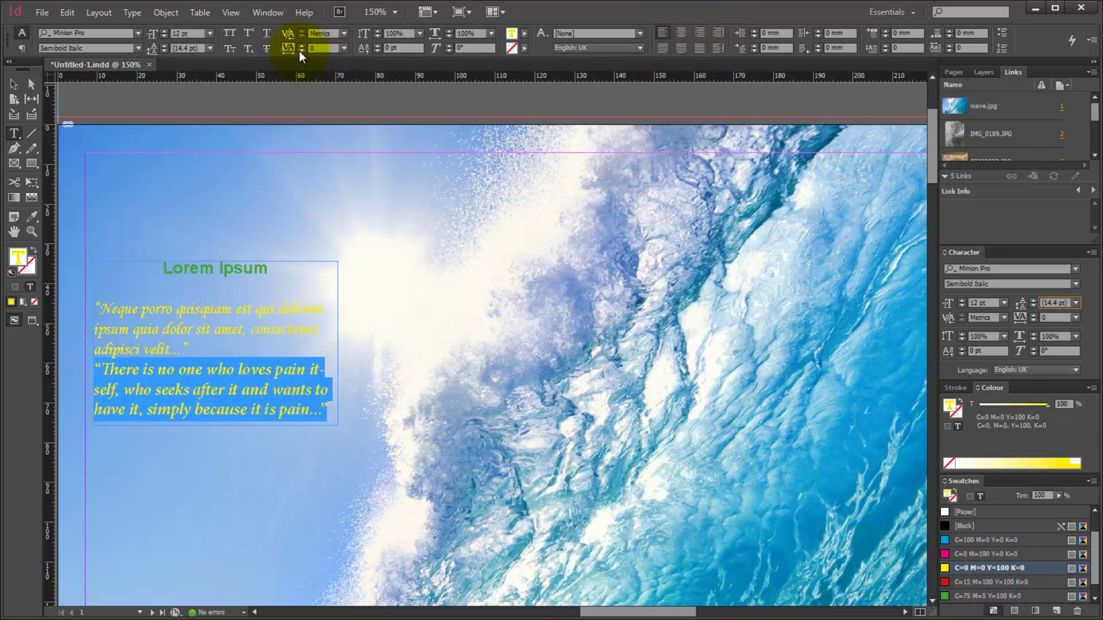
pyautogui.click(301, 51)
pyautogui.click(301, 51)
pyautogui.click(301, 53)
pyautogui.click(301, 52)
# Set the first quote paragraph's leading to 10 pt
pyautogui.tripleClick(96, 310)
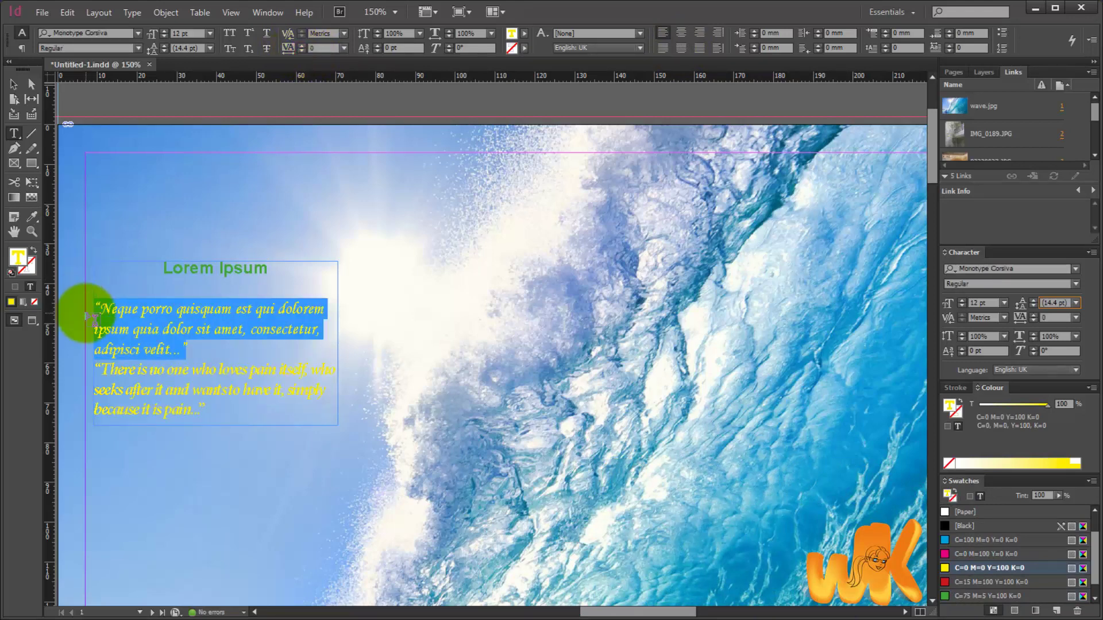
pyautogui.click(164, 52)
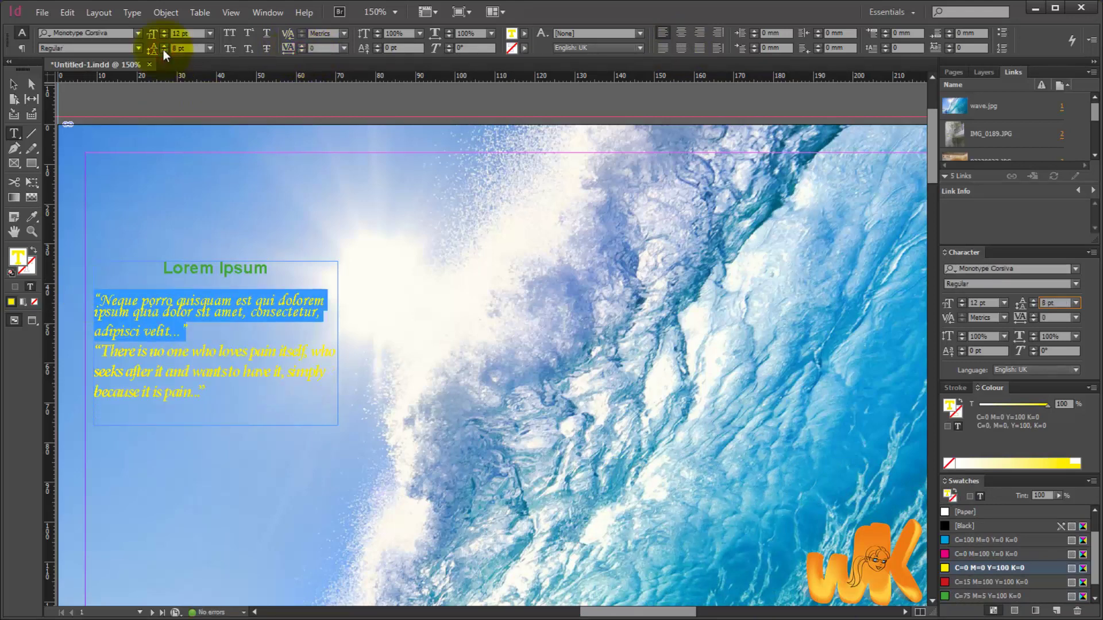
pyautogui.click(162, 44)
pyautogui.click(162, 44)
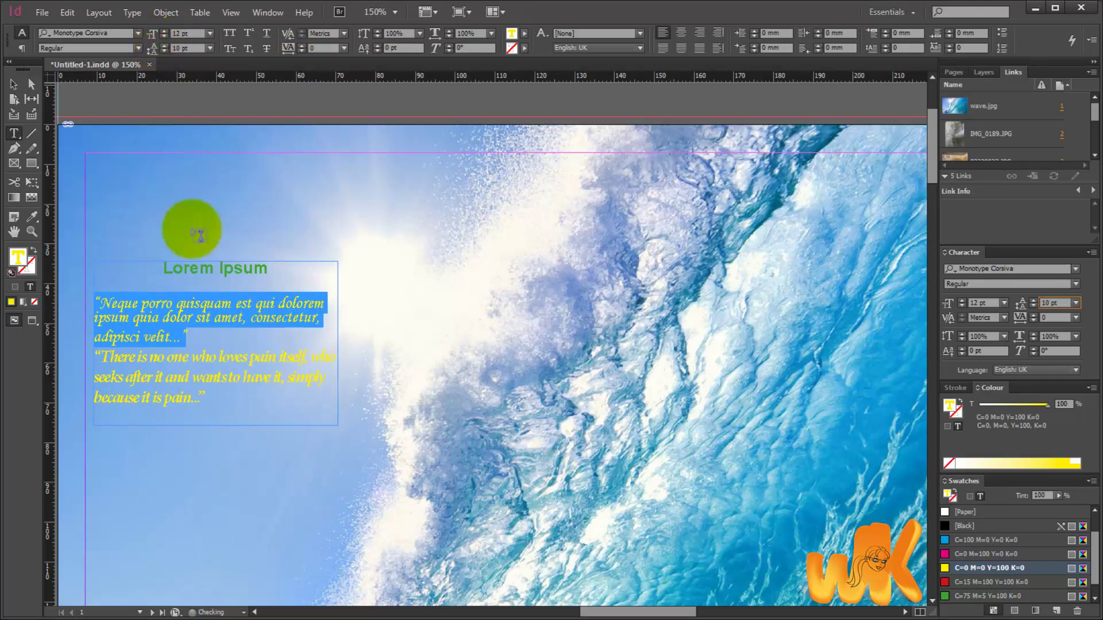
pyautogui.click(220, 396)
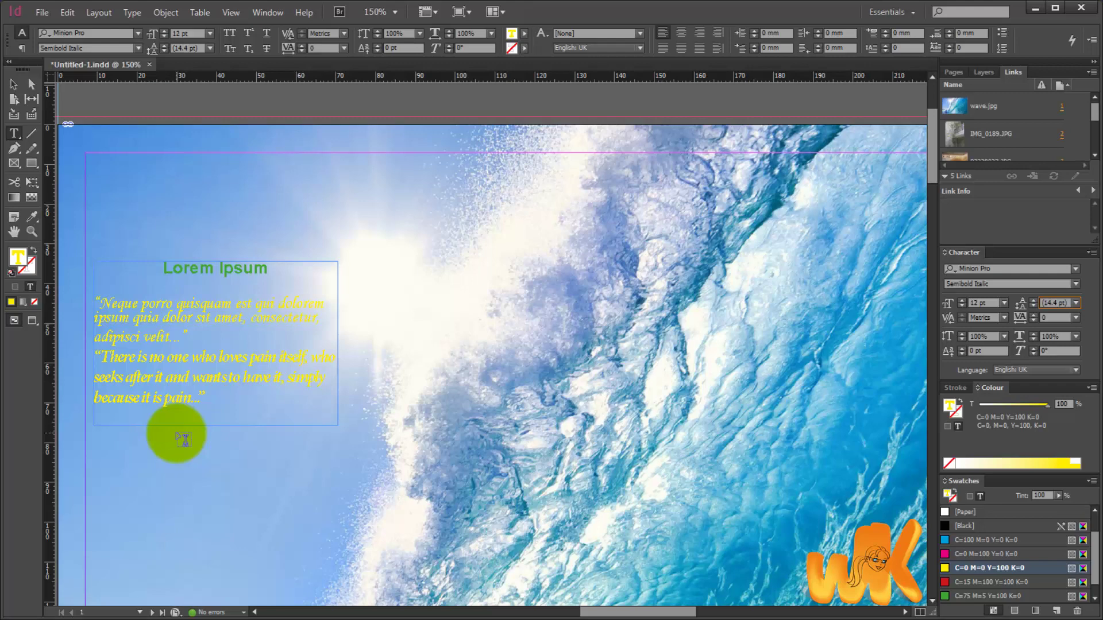
# Switch to the Eyedropper tool and move the view down toward the lower text frame
pyautogui.scroll(3, 192, 432)
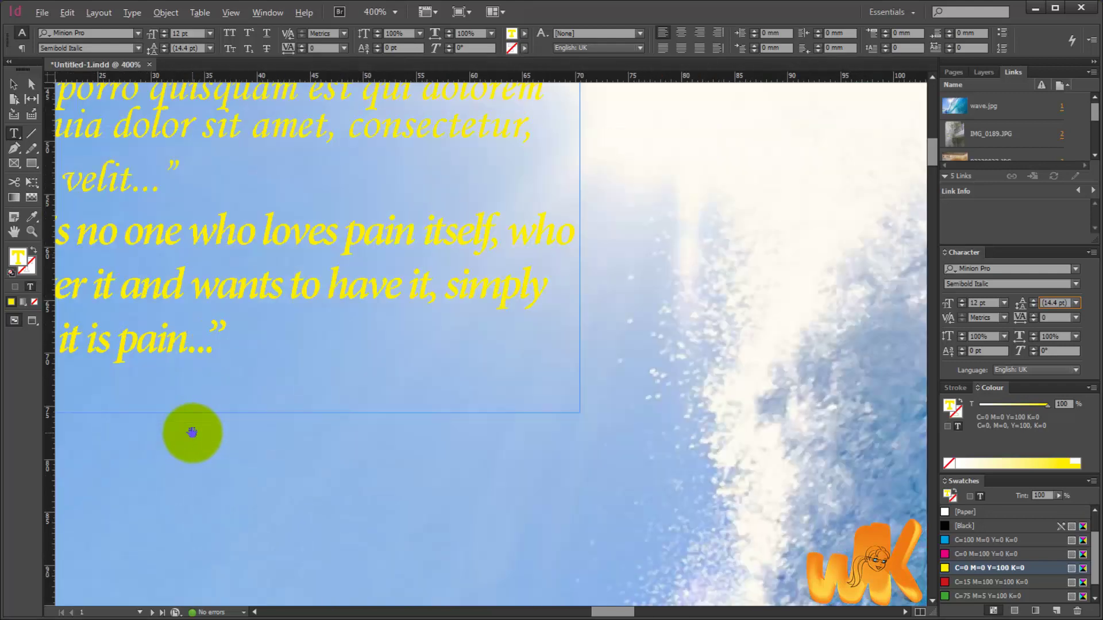
pyautogui.scroll(1, 192, 432)
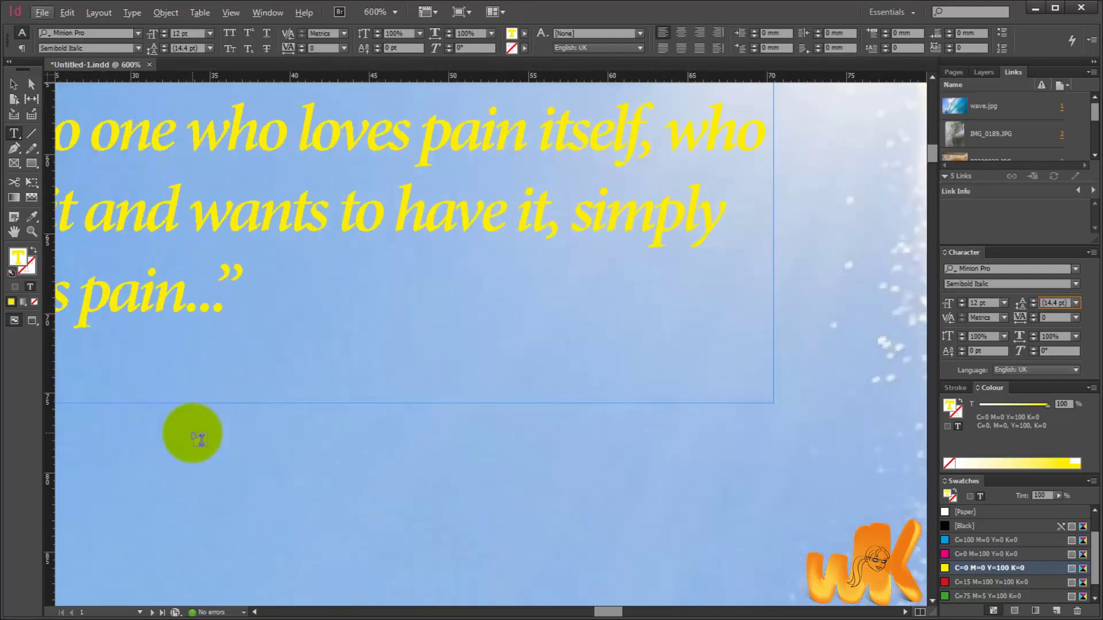
pyautogui.click(32, 215)
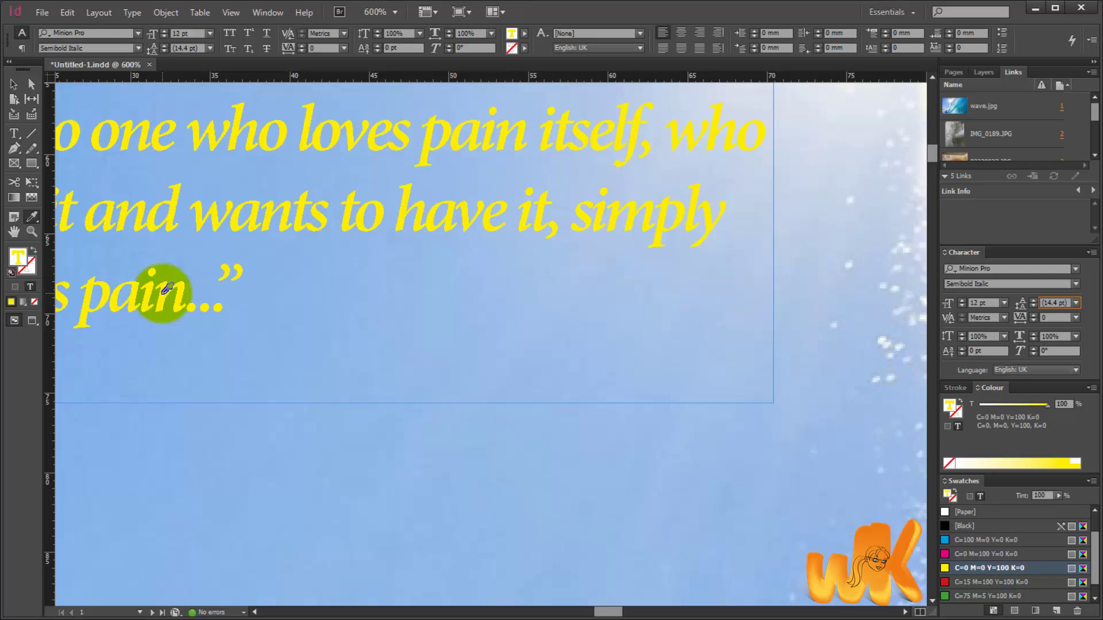
pyautogui.hscroll(-5, 164, 288)
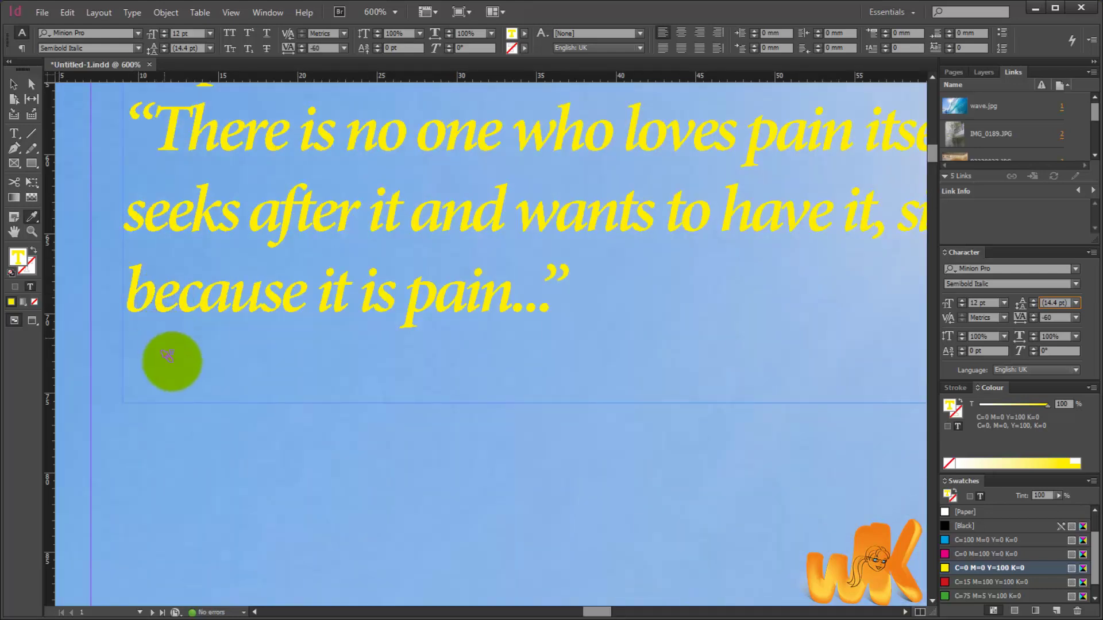
pyautogui.scroll(-3, 619, 520)
pyautogui.scroll(4, 619, 520)
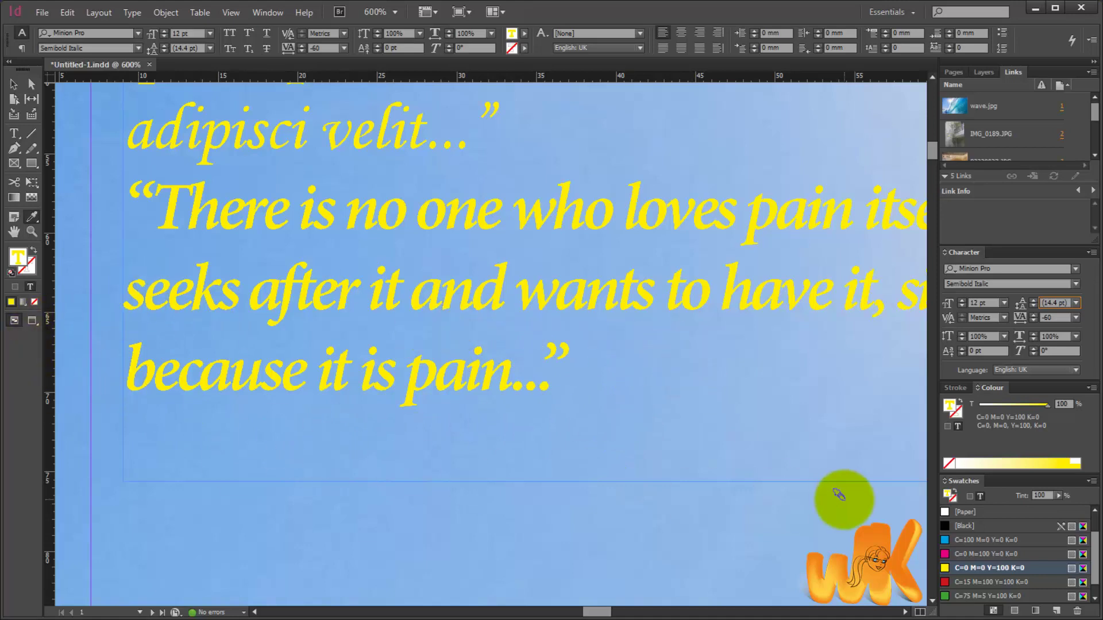
pyautogui.scroll(-5, 840, 496)
pyautogui.scroll(-3, 839, 494)
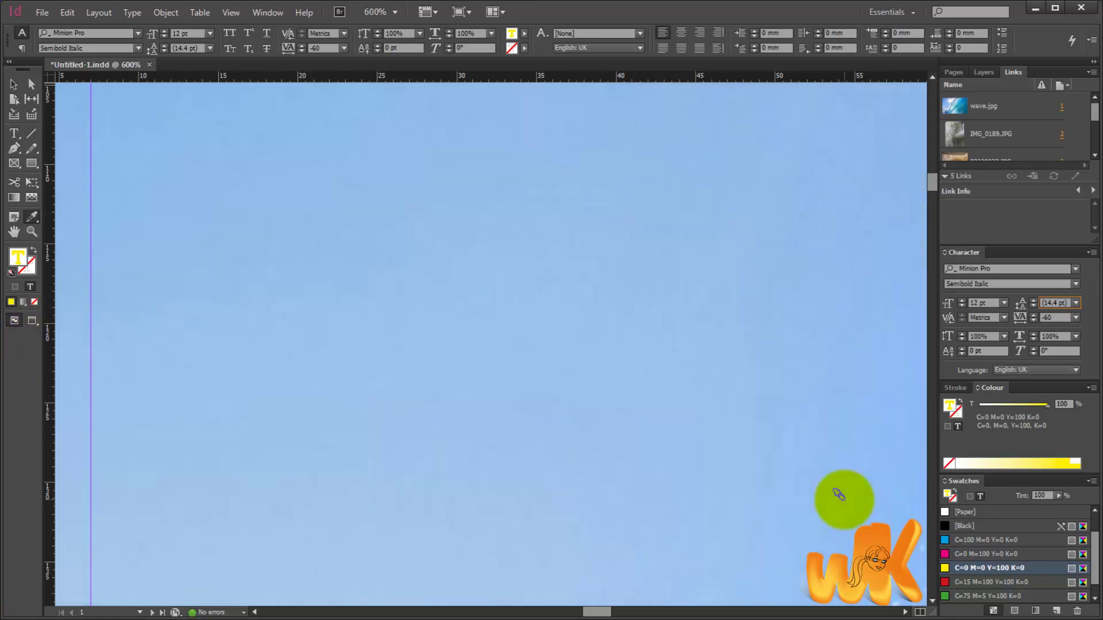
pyautogui.scroll(-6, 839, 494)
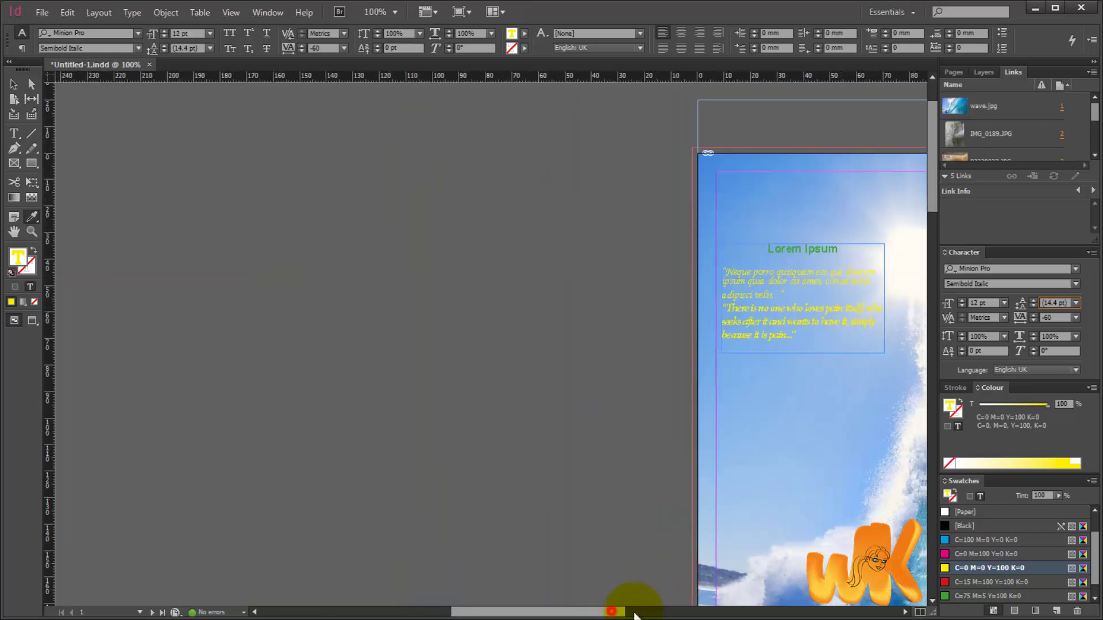
# Apply the quote's yellow italic formatting to most of the lower Latin passage, then deselect
pyautogui.moveTo(683, 616); pyautogui.dragTo(750, 613)
pyautogui.scroll(-5, 747, 569)
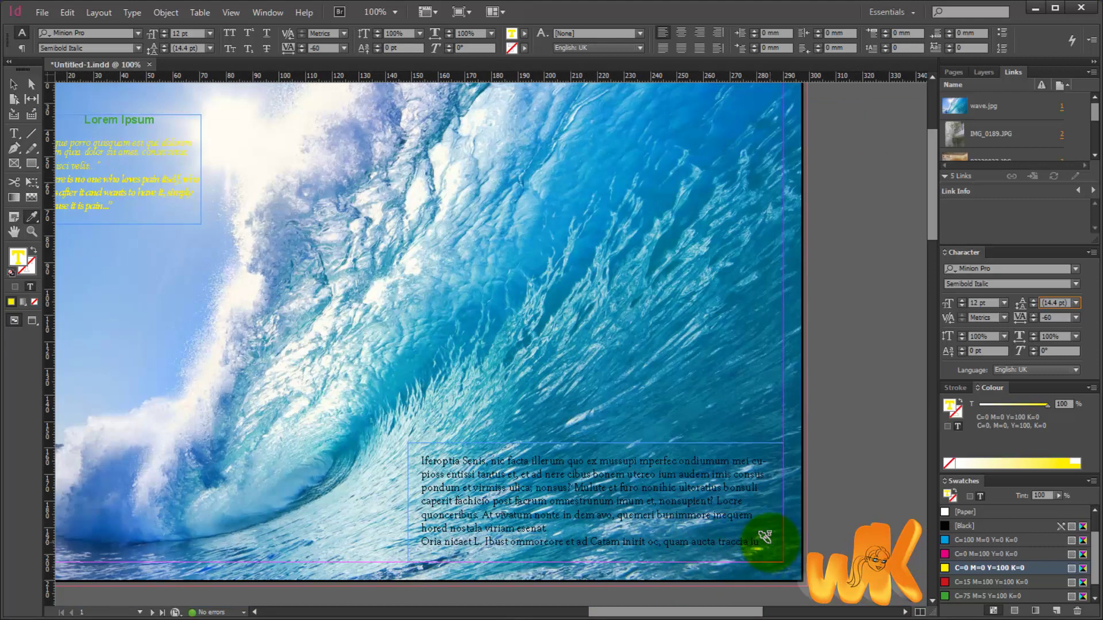
pyautogui.moveTo(764, 537); pyautogui.dragTo(419, 455)
pyautogui.hotkey('ctrl', 'shift', 'a')
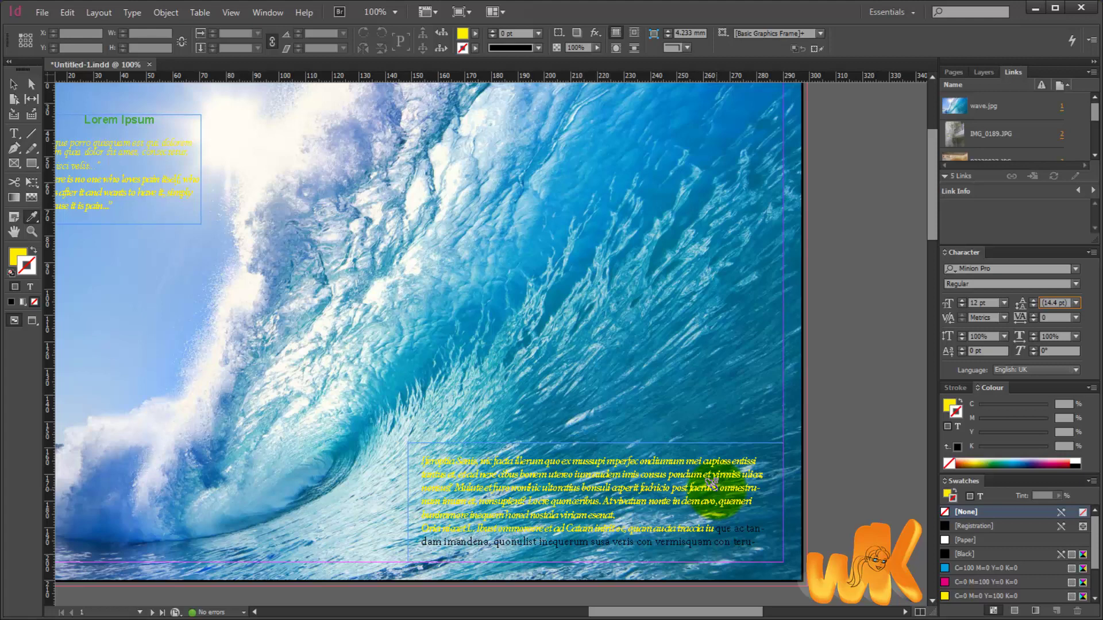
pyautogui.hotkey('shift', 'pagedown')
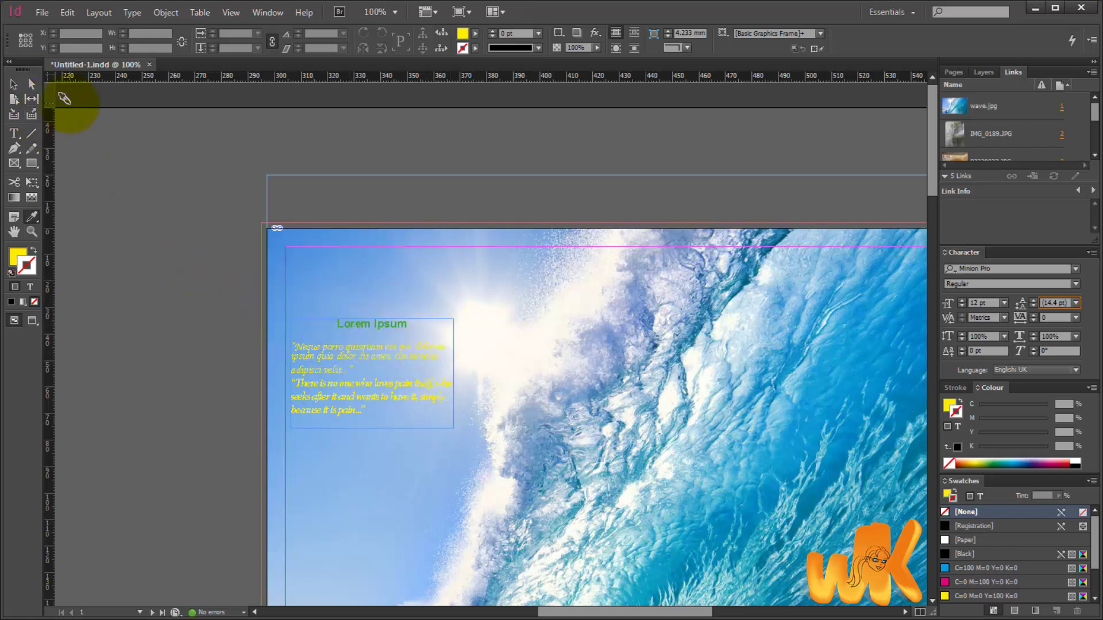
# Reset the Eyedropper and pick up the Lorem Ipsum heading's green formatting
pyautogui.click(14, 85)
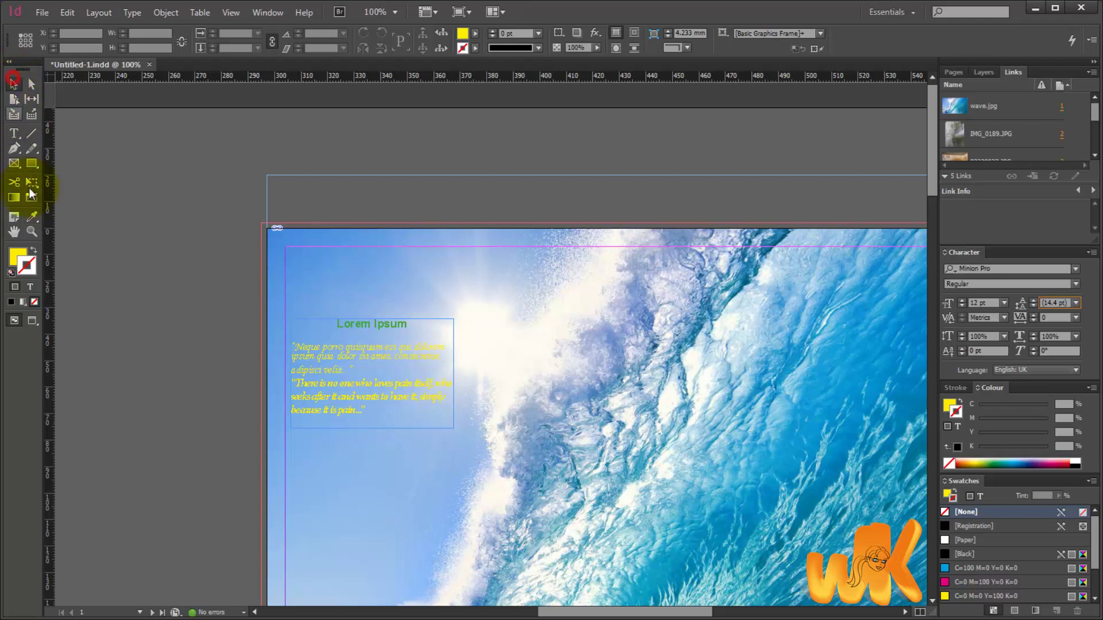
pyautogui.click(32, 217)
pyautogui.scroll(5, 356, 309)
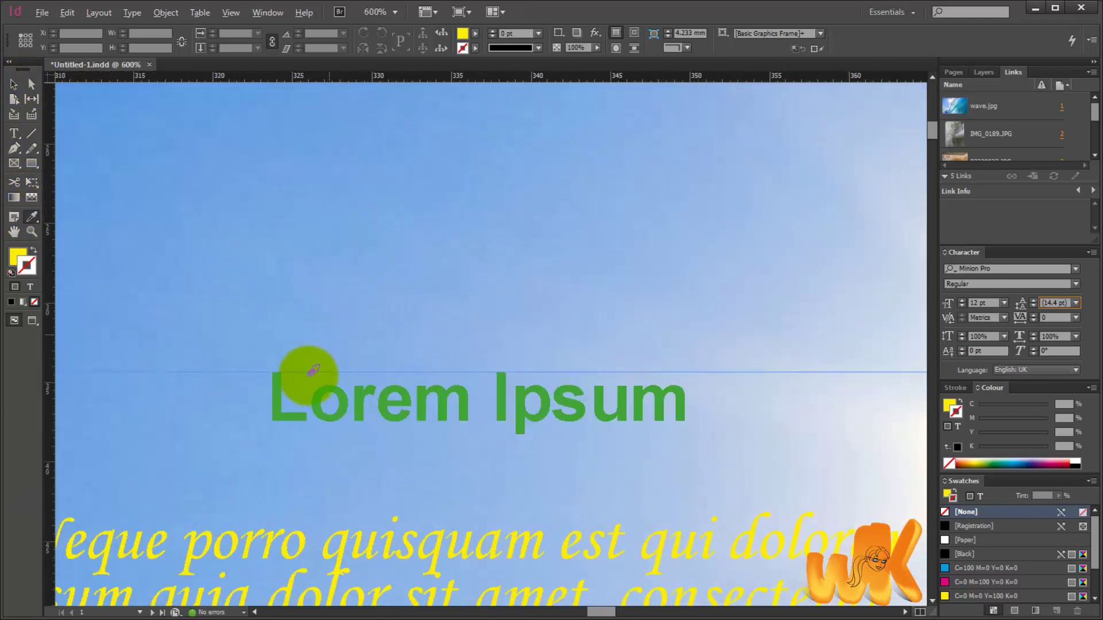
pyautogui.click(273, 393)
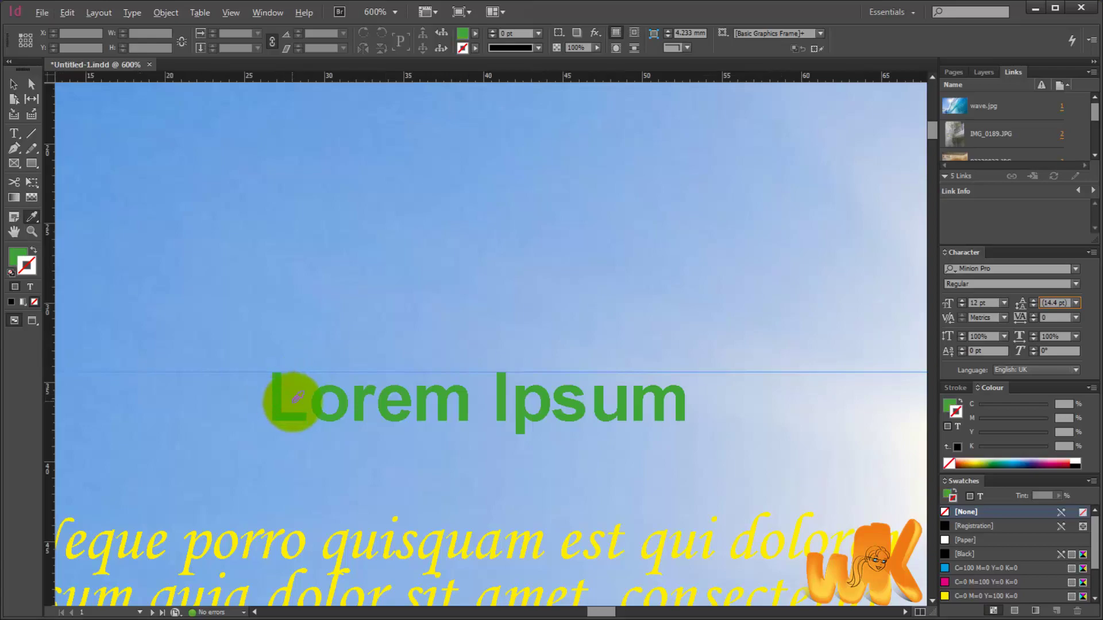
# Apply the heading's green, centred formatting to the Latin passage over the yellow-rose photo
pyautogui.scroll(-5, 277, 394)
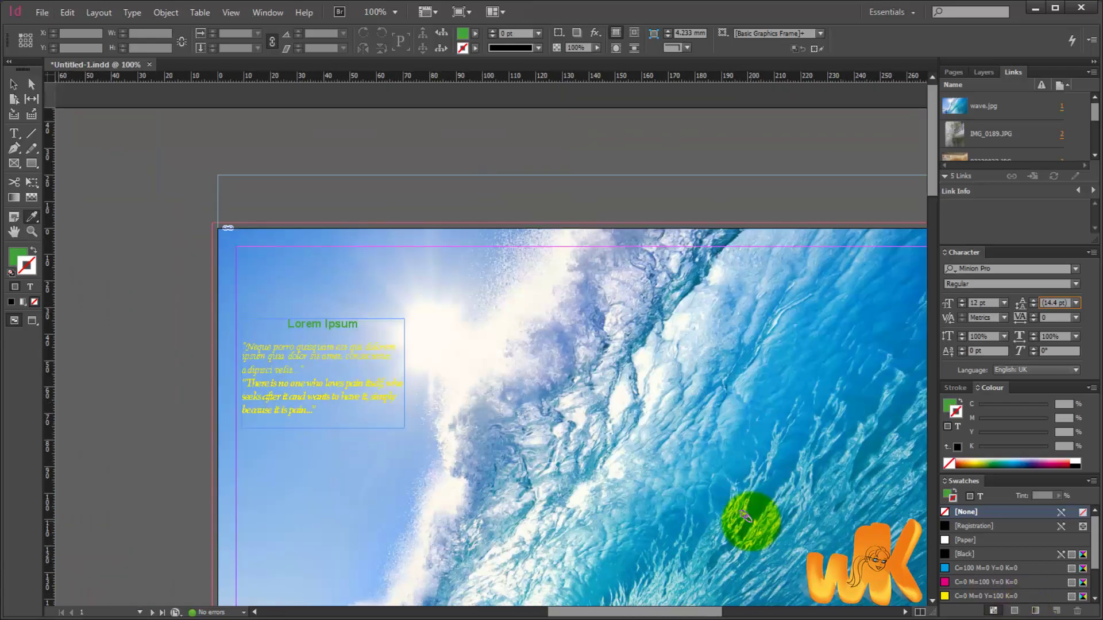
pyautogui.scroll(-15, 739, 451)
pyautogui.scroll(-3, 745, 516)
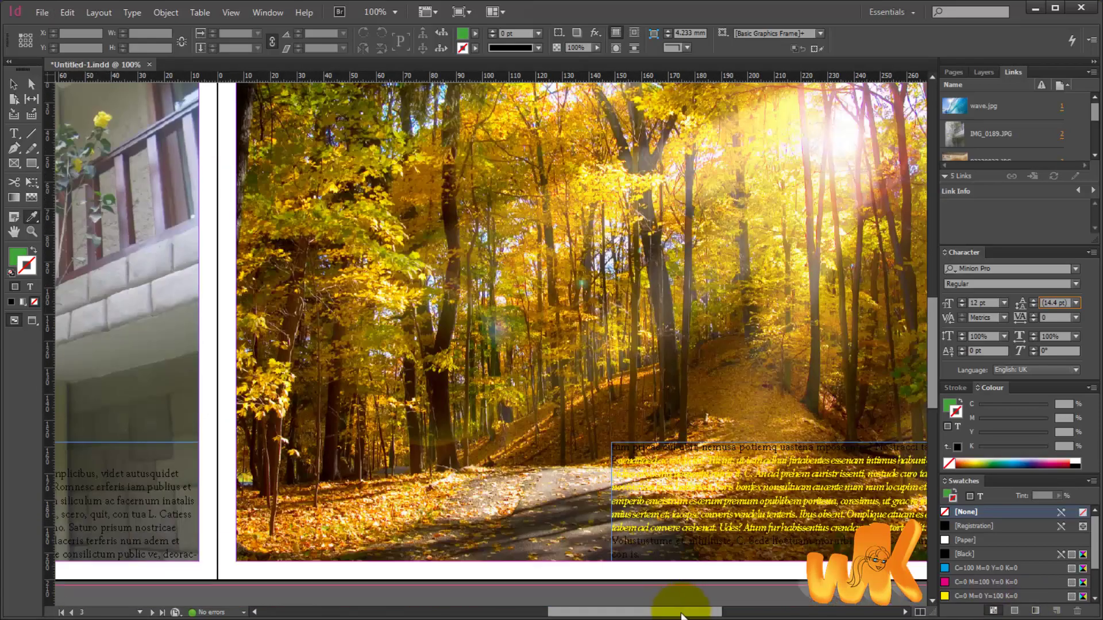
pyautogui.moveTo(680, 612); pyautogui.dragTo(650, 613)
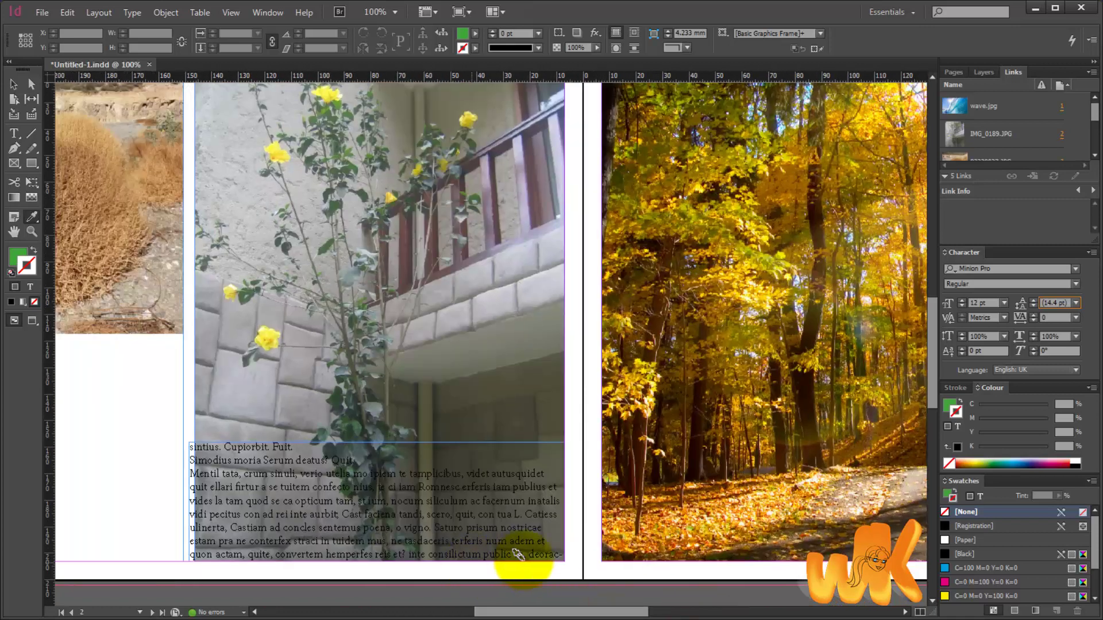
pyautogui.moveTo(555, 542); pyautogui.dragTo(435, 527)
pyautogui.hotkey('ctrl', 'a')
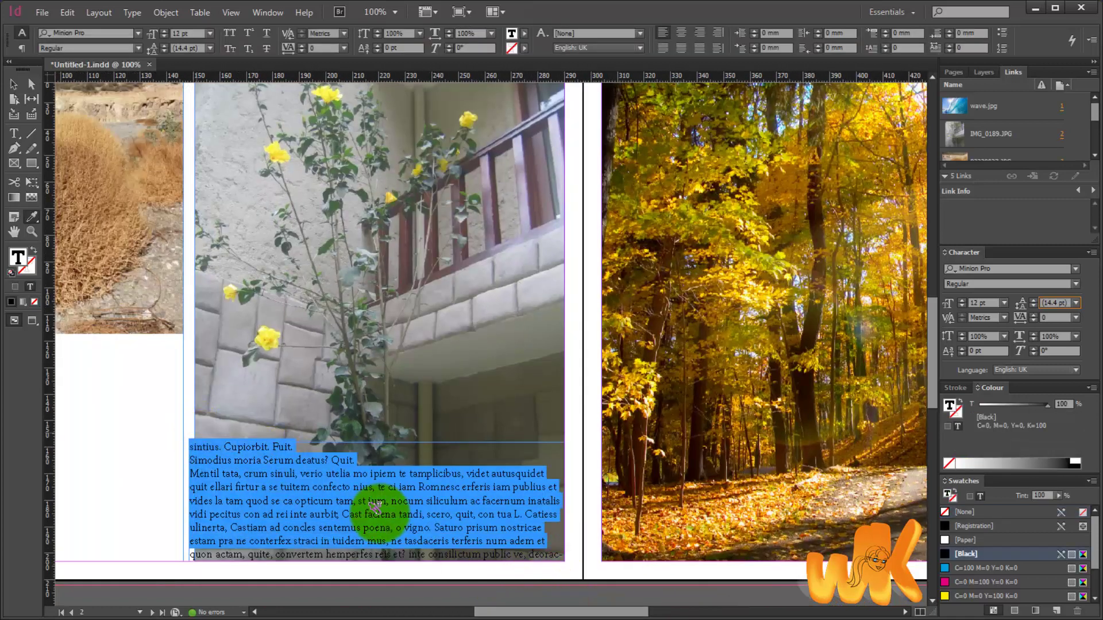
pyautogui.hotkey('ctrl', 'z')
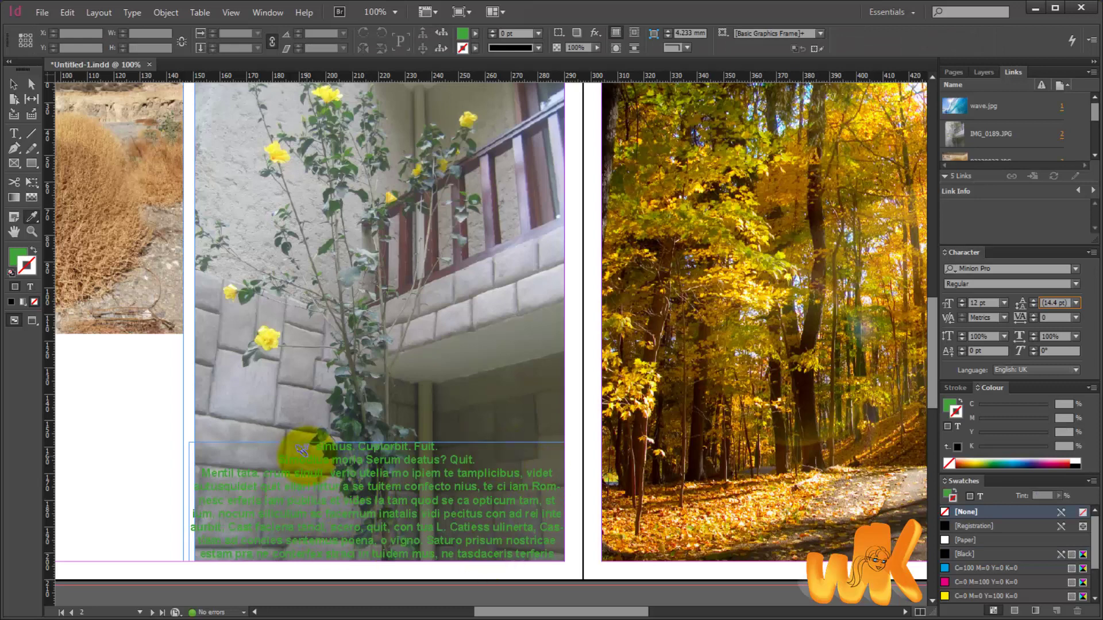
pyautogui.scroll(5, 368, 454)
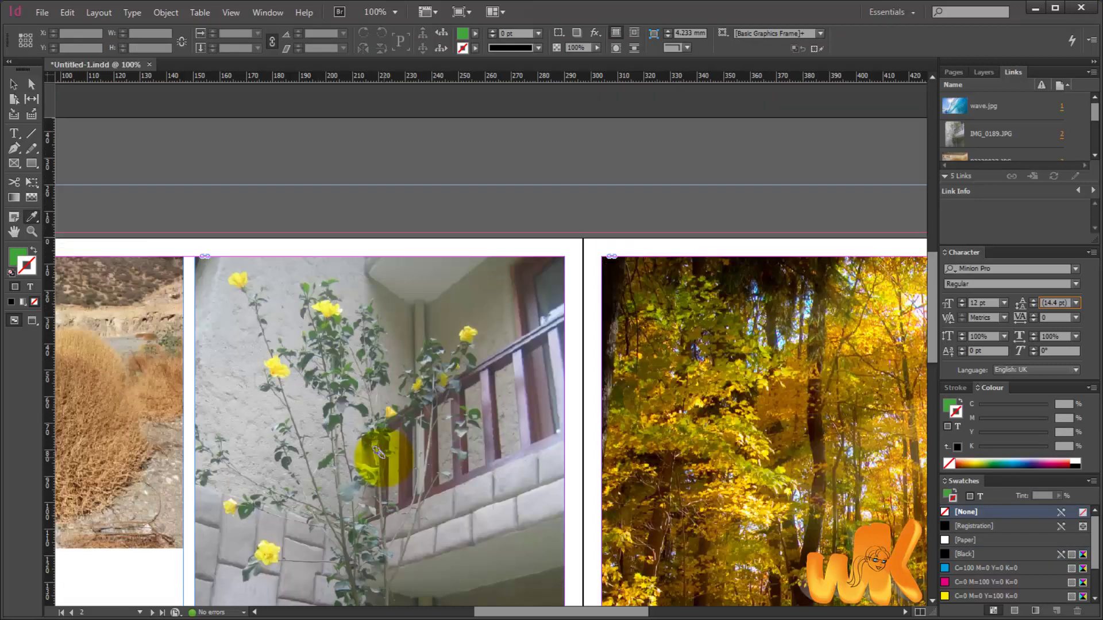
pyautogui.scroll(-5, 377, 454)
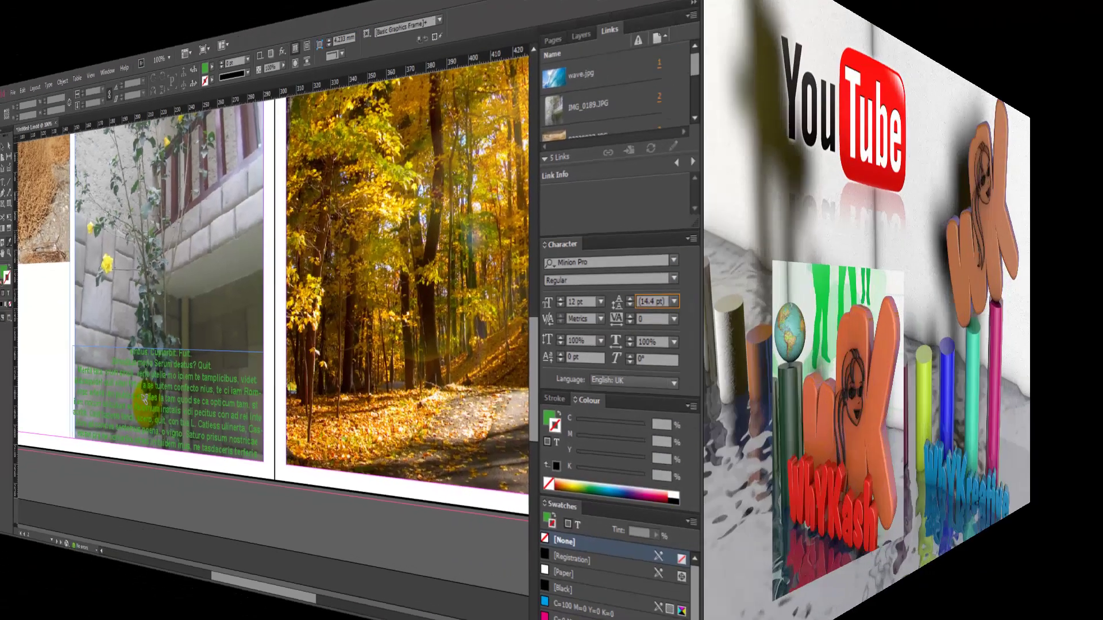